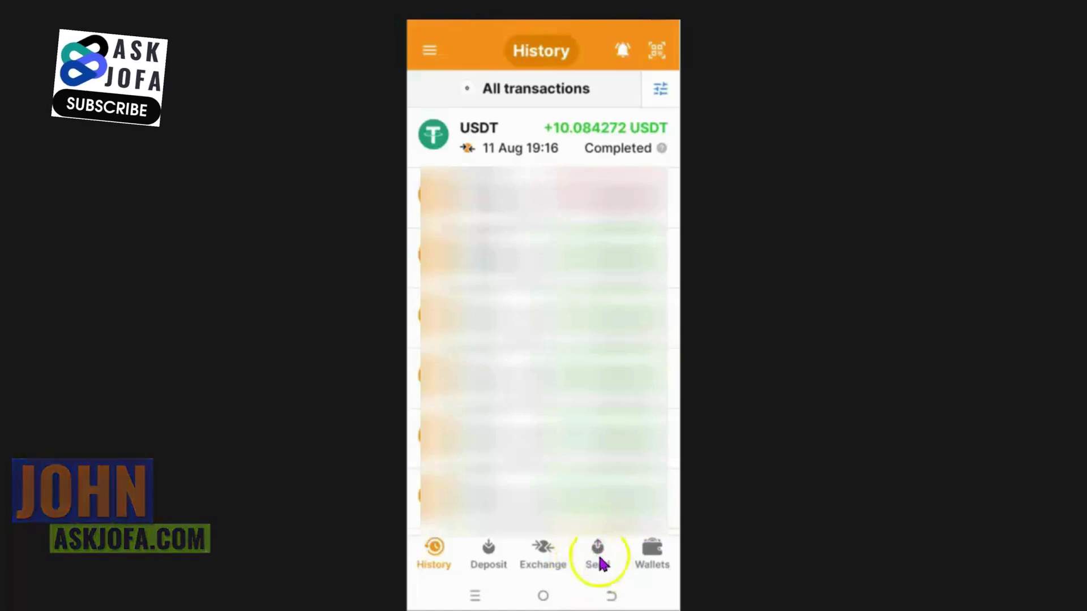
# - Start a USDT send from the Main Wallet; the network defaults to TRON (TRC20)
pyautogui.click(599, 552)
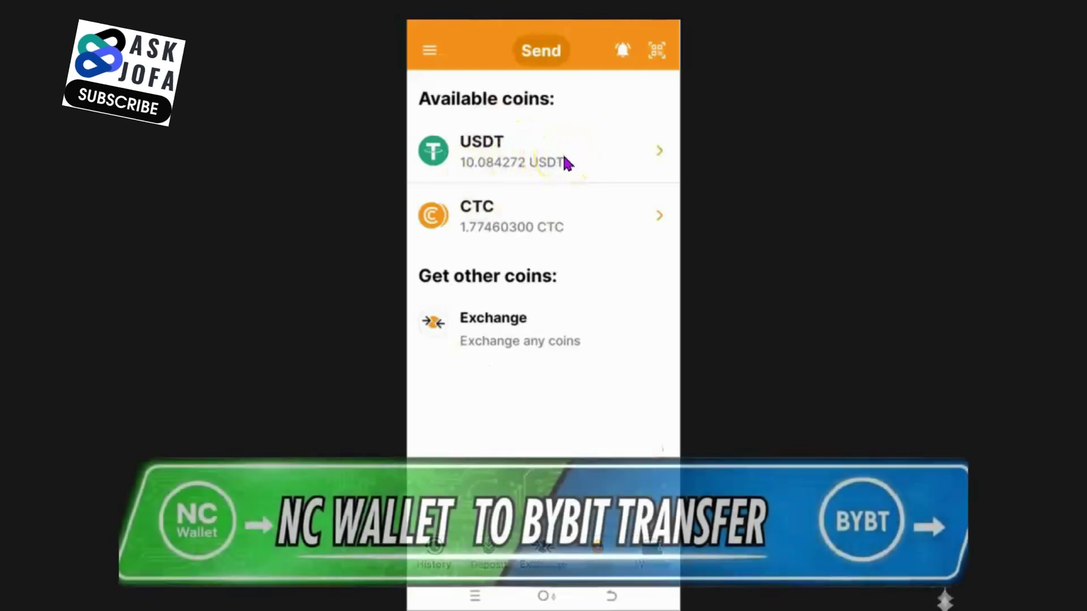
pyautogui.click(566, 162)
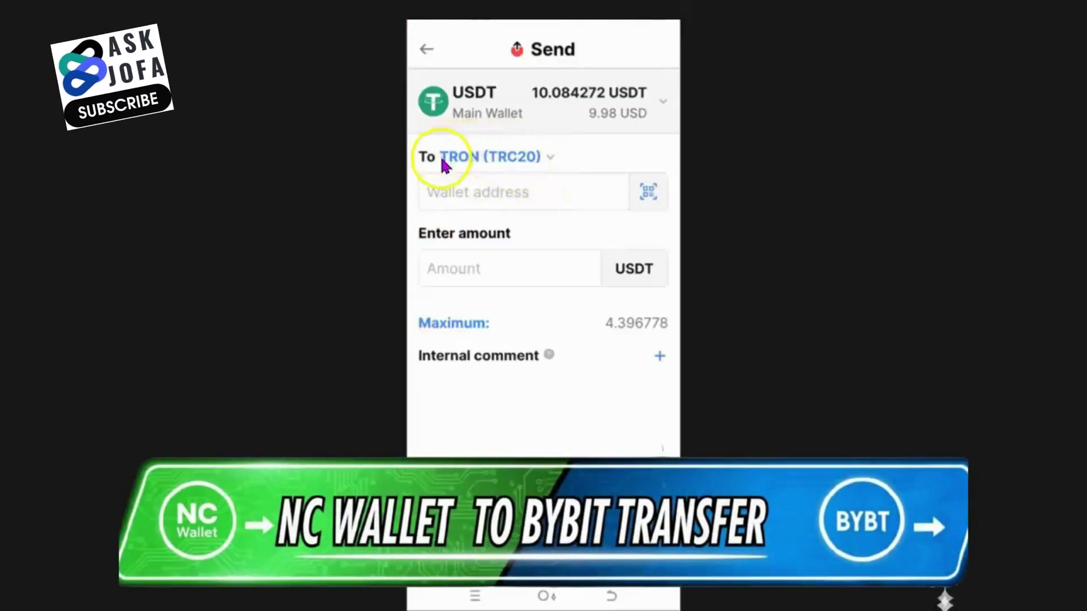
pyautogui.click(541, 161)
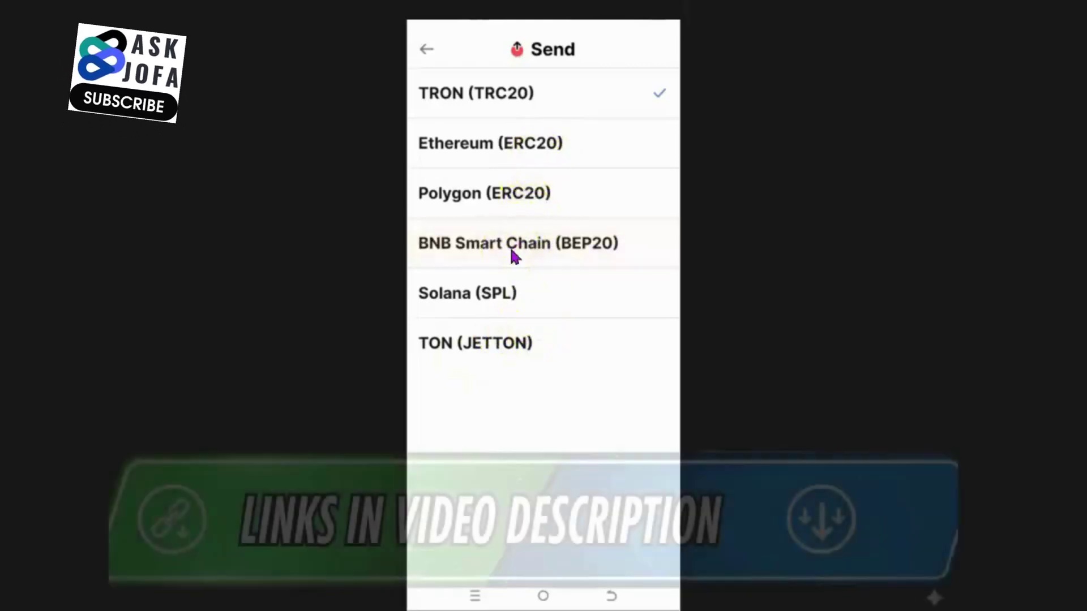
pyautogui.click(514, 256)
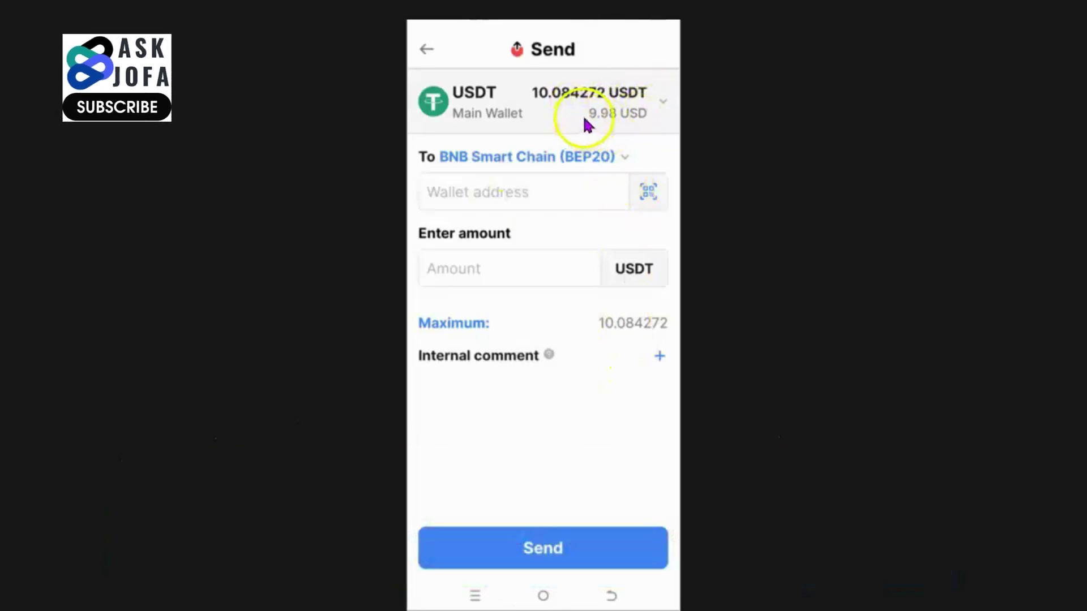
pyautogui.click(604, 161)
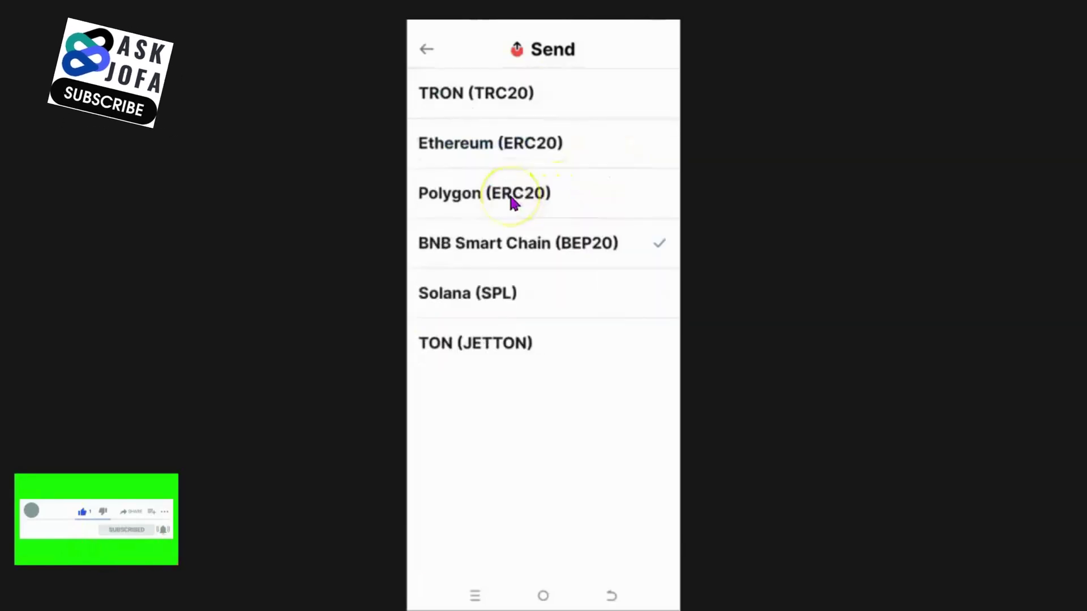
pyautogui.click(512, 198)
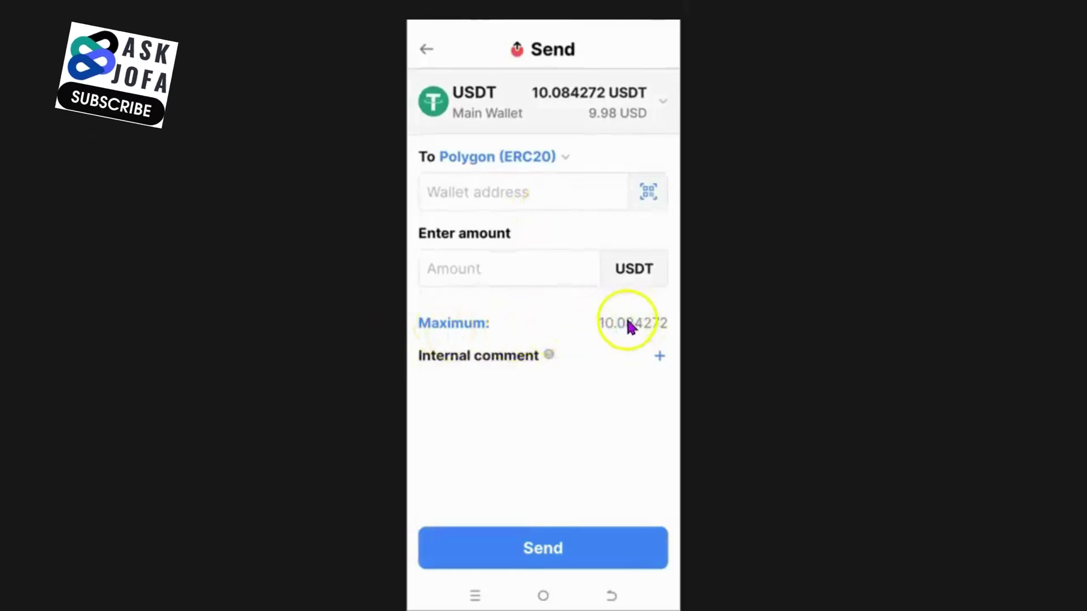
pyautogui.click(559, 157)
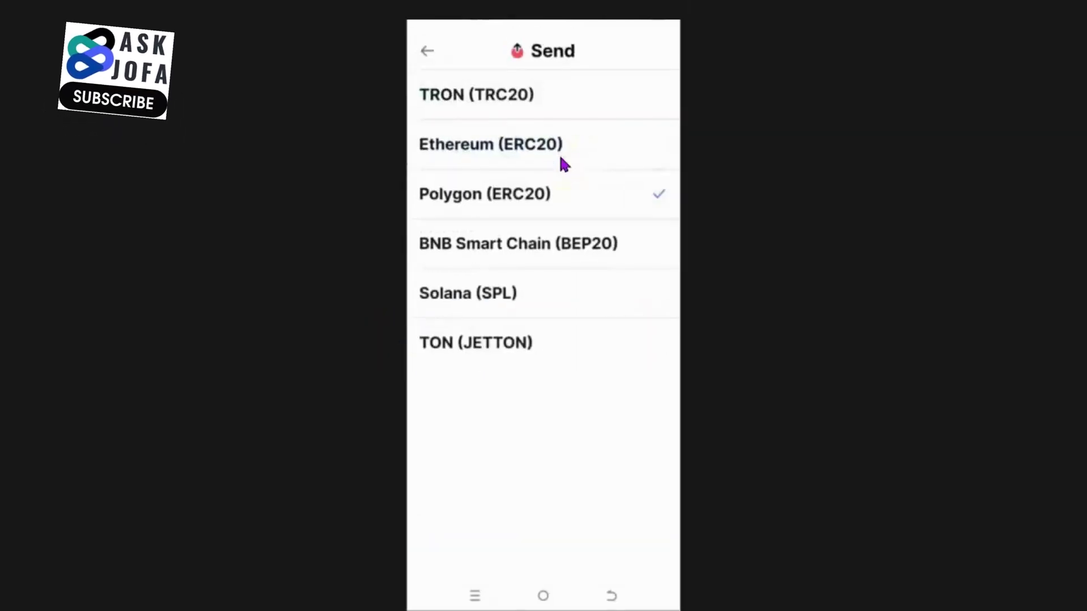
pyautogui.click(503, 302)
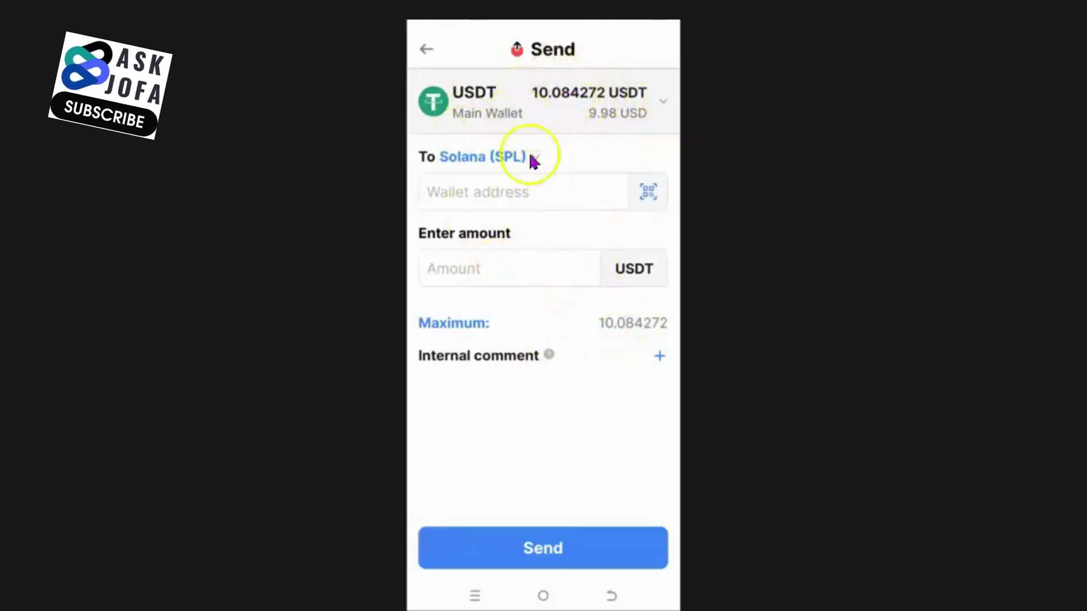
pyautogui.click(518, 161)
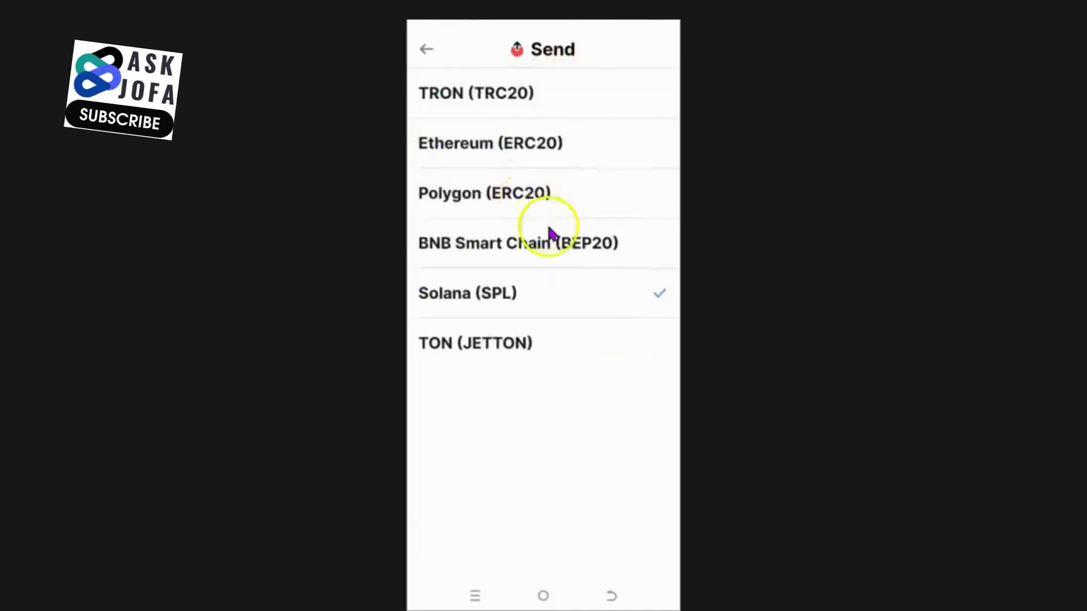
pyautogui.click(485, 353)
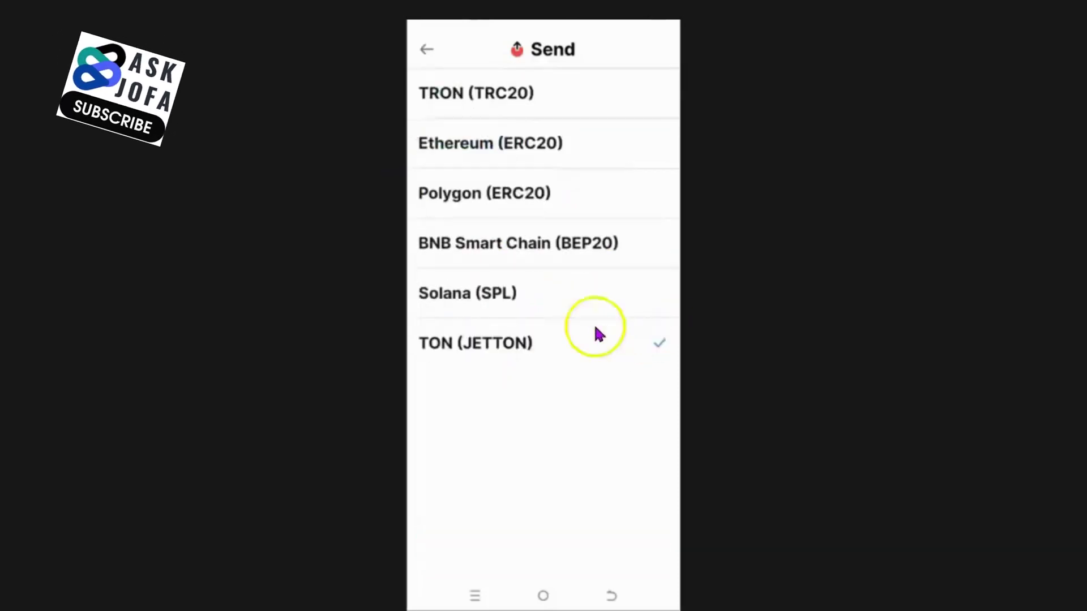
pyautogui.click(506, 103)
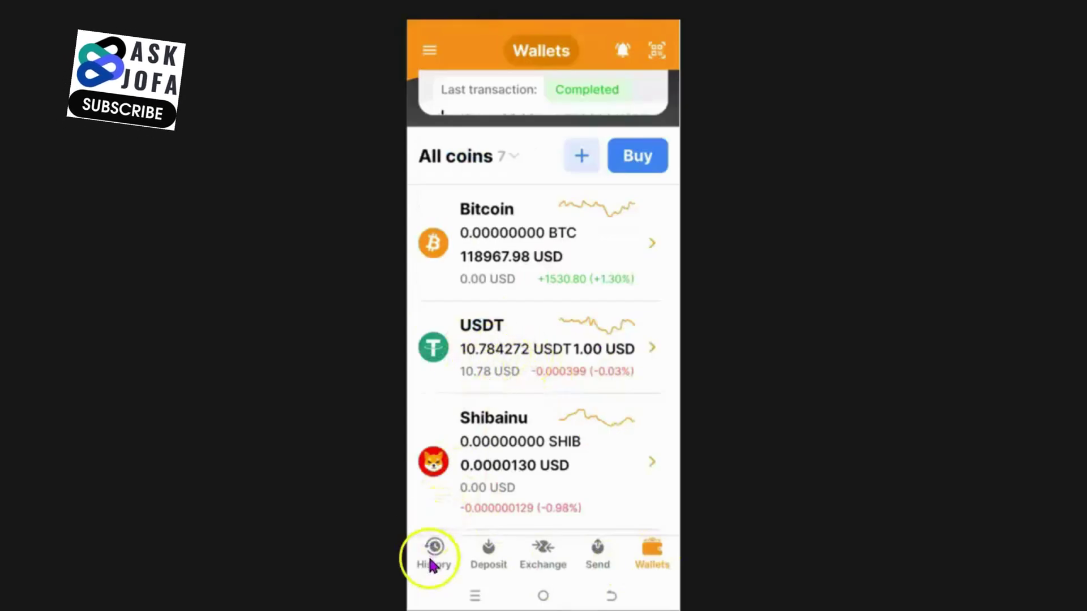
# - Check History for the 0.700000 USDT deposit, then open a new USDT send form
pyautogui.click(431, 545)
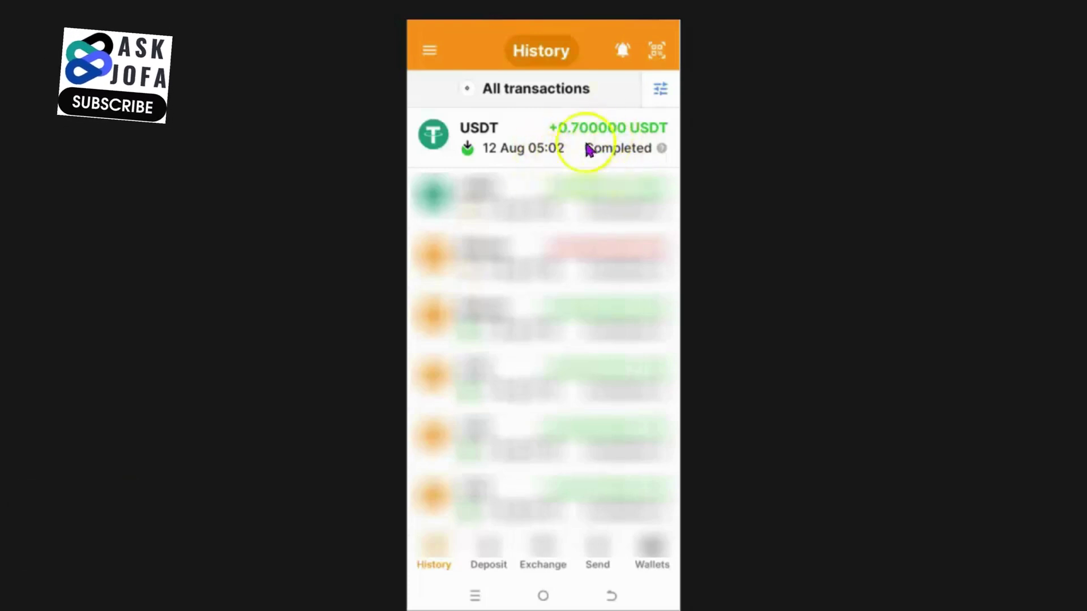
pyautogui.click(654, 558)
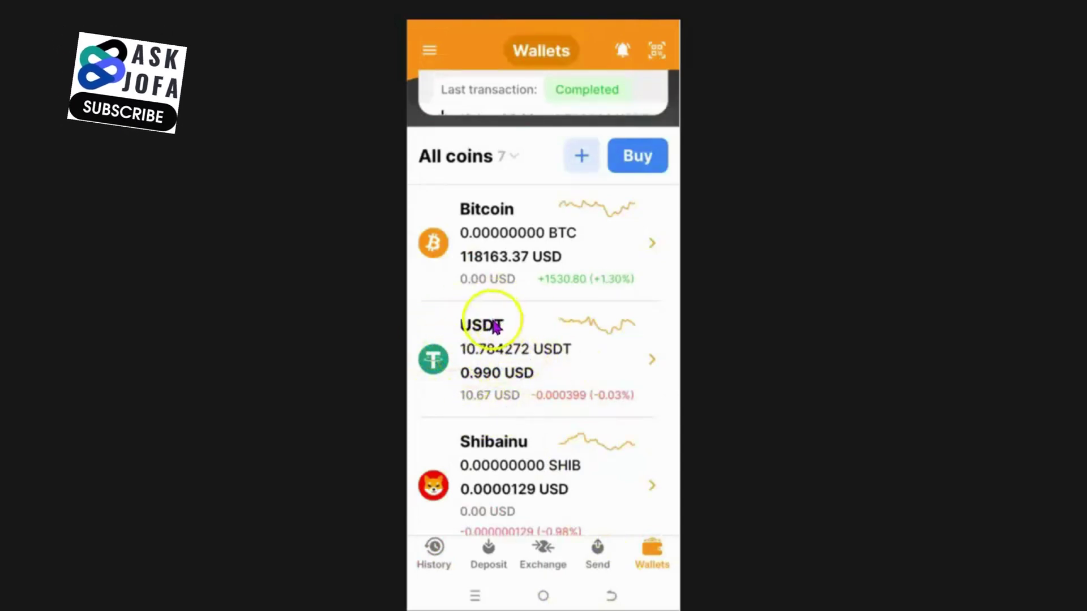
pyautogui.click(613, 548)
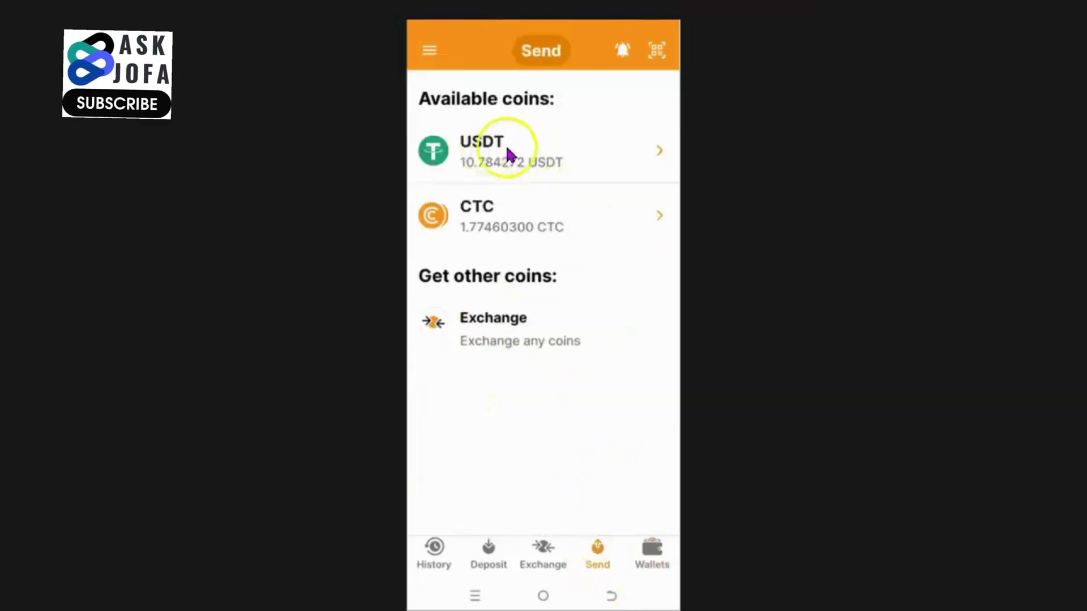
pyautogui.click(570, 165)
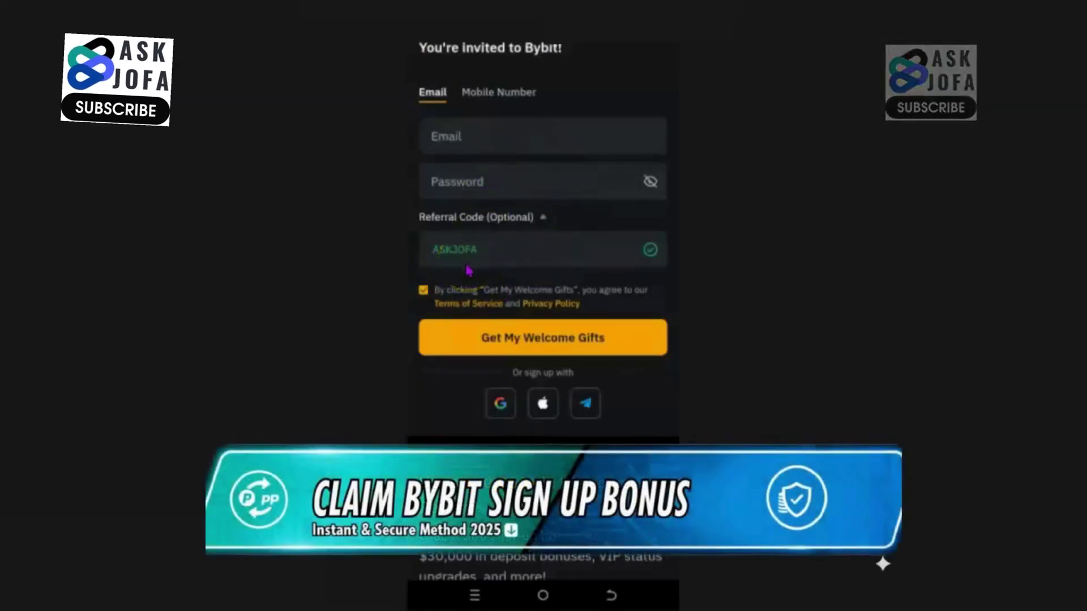
# - Scroll through the Bybit sign-up invitation page
pyautogui.moveTo(470, 269); pyautogui.dragTo(440, 130)
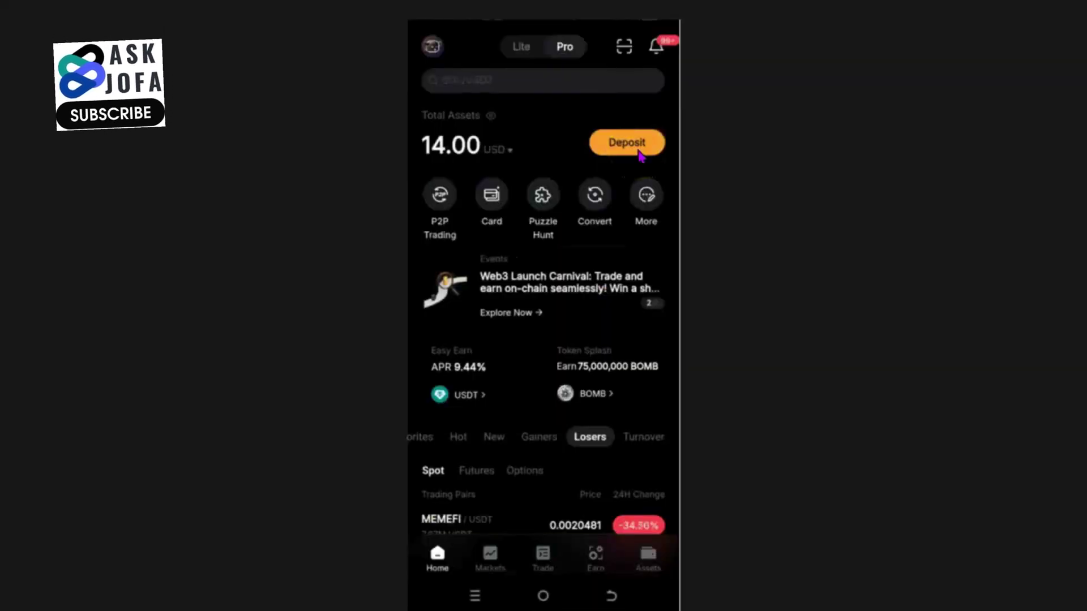
# - Copy Bybit's USDT crypto deposit address for the BSC (BEP20) chain
pyautogui.click(626, 143)
pyautogui.click(592, 199)
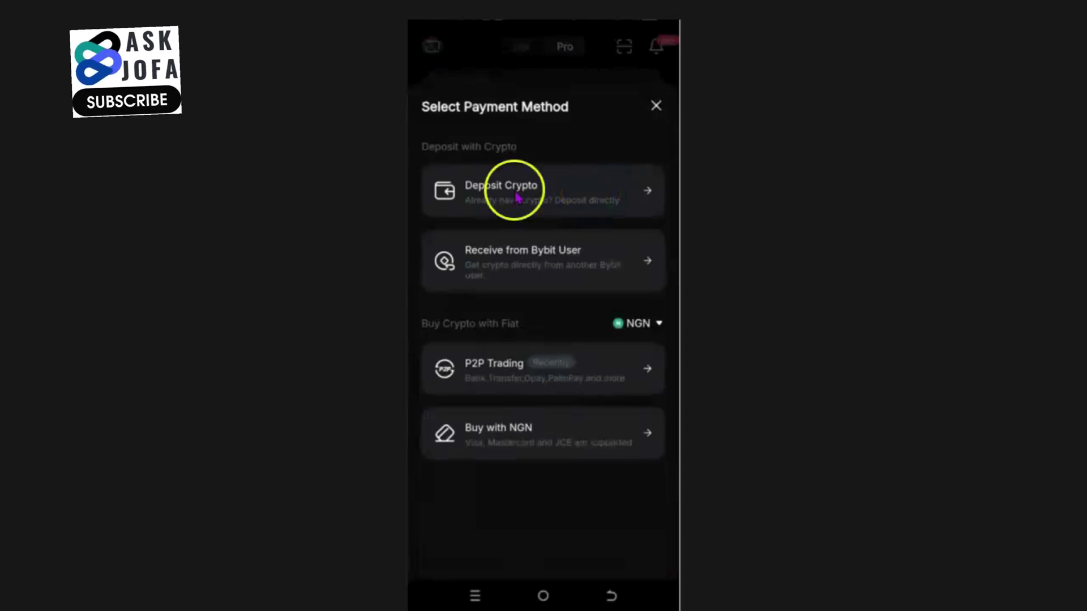
pyautogui.click(560, 208)
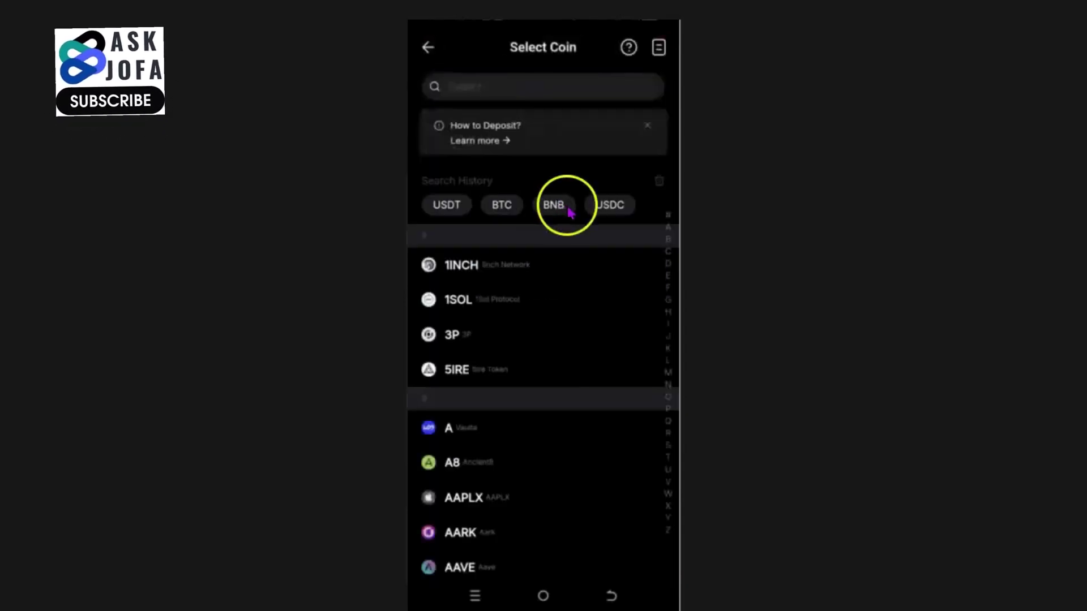
pyautogui.click(444, 210)
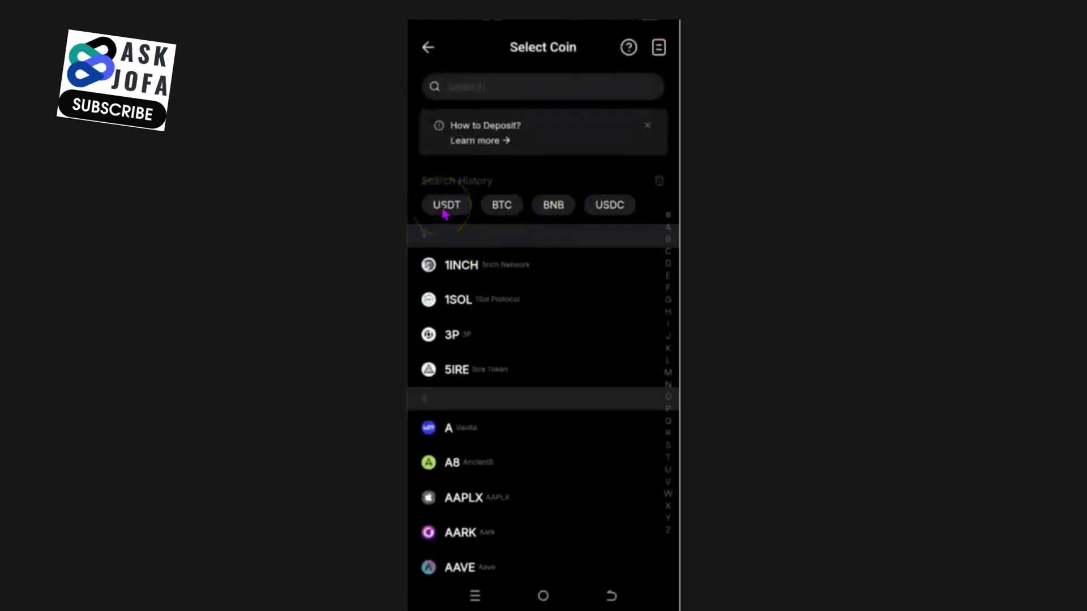
pyautogui.click(535, 164)
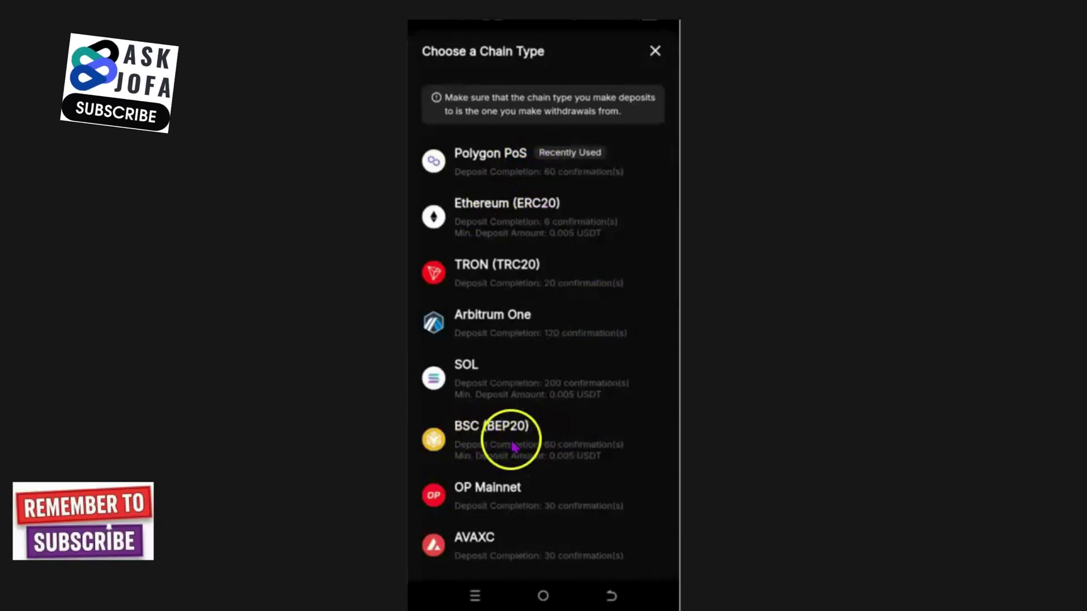
pyautogui.click(493, 443)
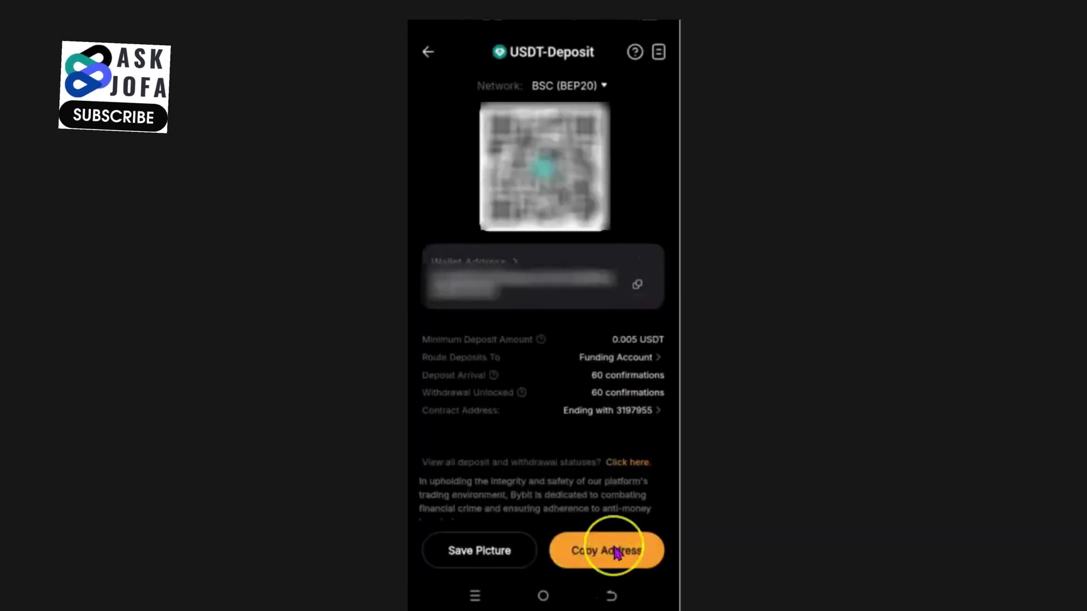
pyautogui.click(615, 552)
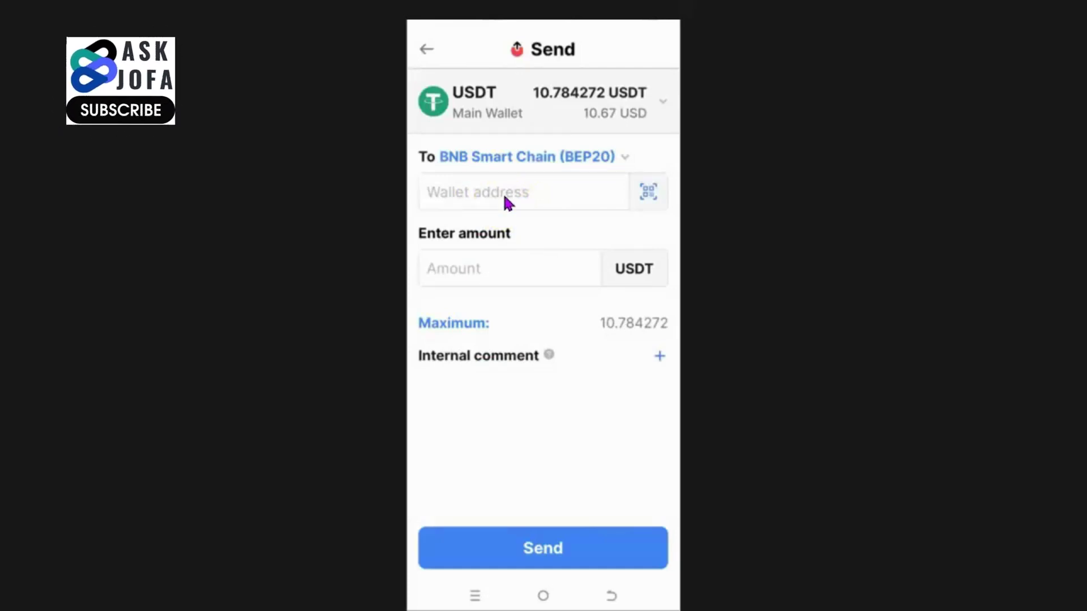
# - Paste the Bybit address, fill the maximum 10.784272 USDT, and submit over BNB Smart Chain
pyautogui.click(505, 199)
pyautogui.hotkey('ctrl', 'v')
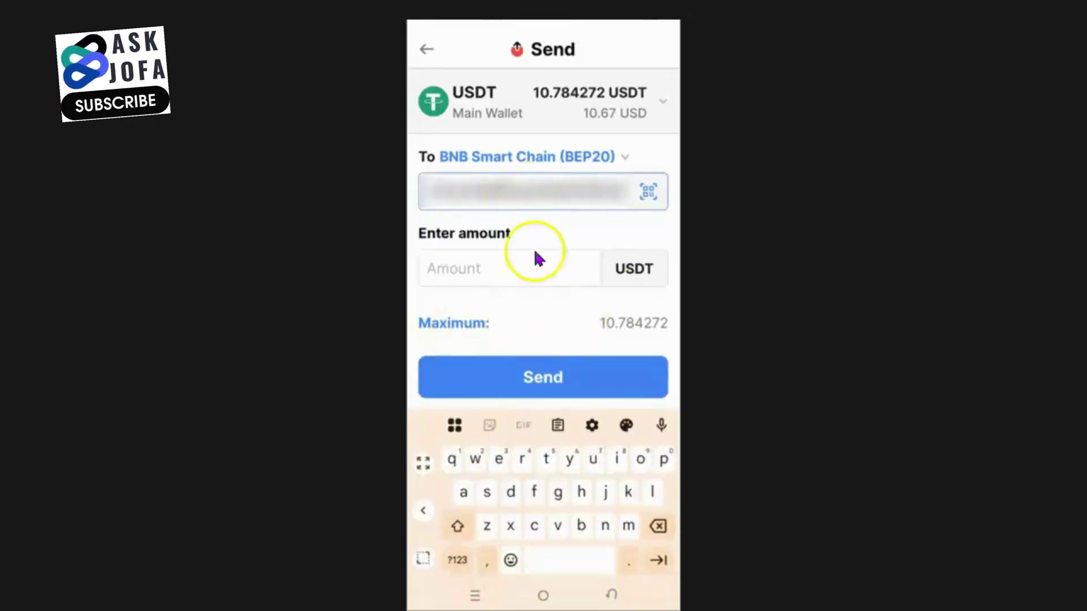
pyautogui.click(466, 327)
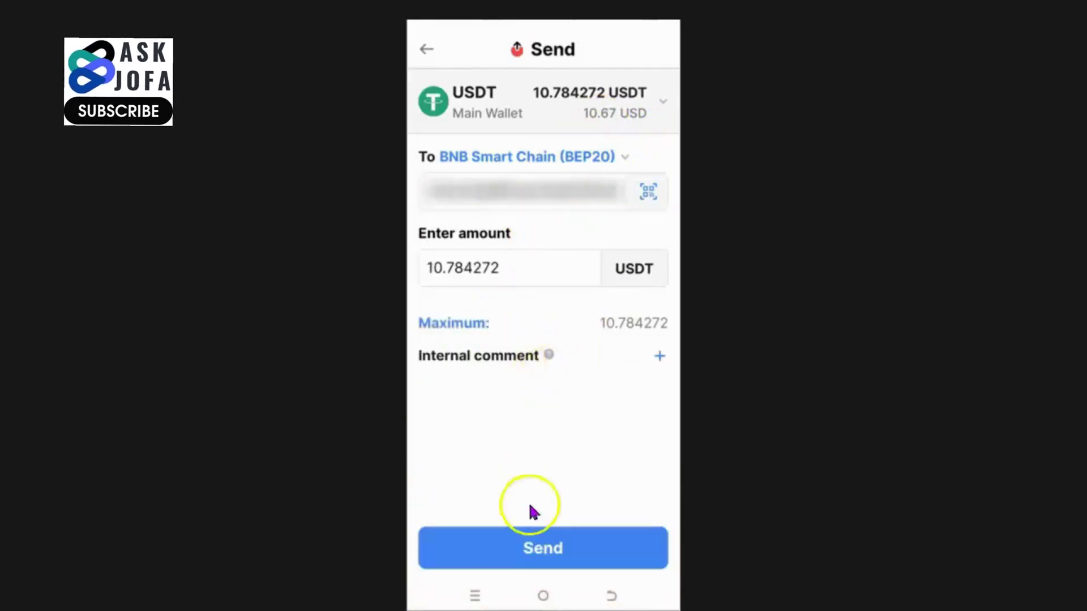
pyautogui.click(545, 554)
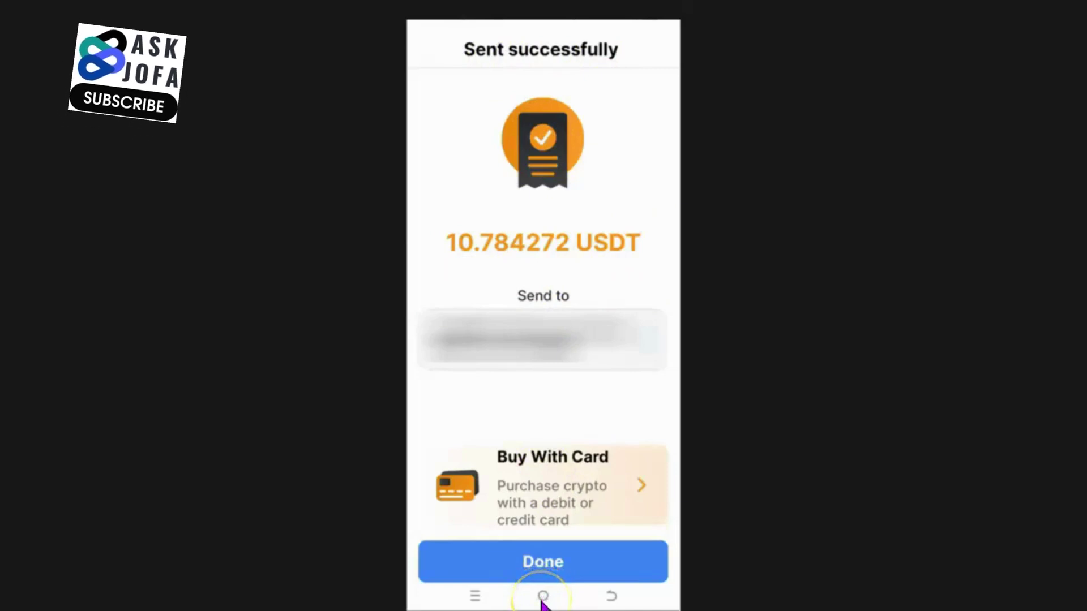
# - Check Bybit's assets until the 10.7842 USDT deposit confirms, totalling 24.78 USD
pyautogui.click(543, 563)
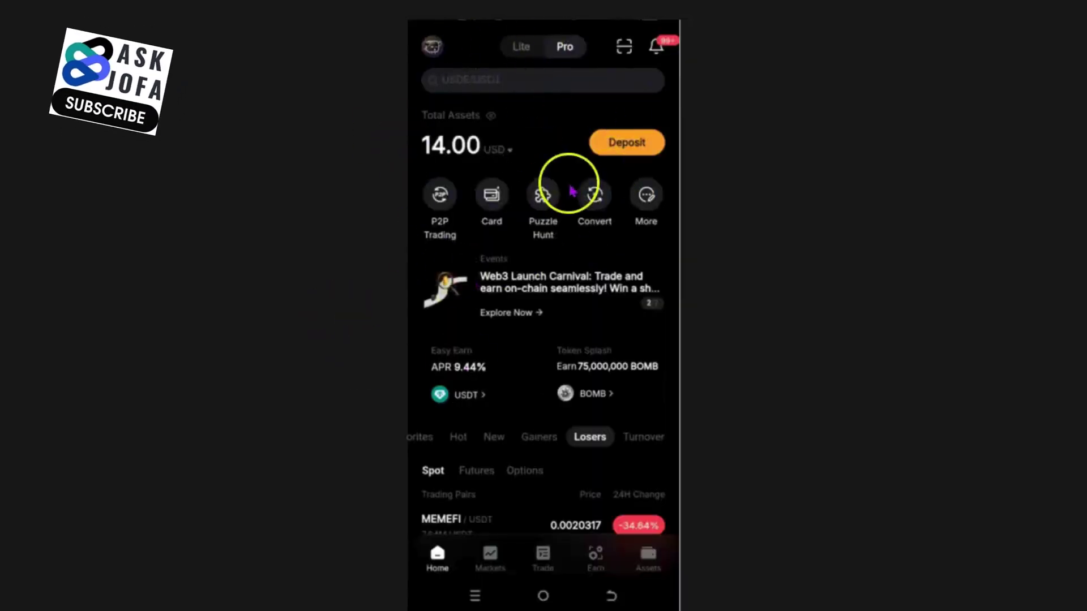
pyautogui.click(650, 566)
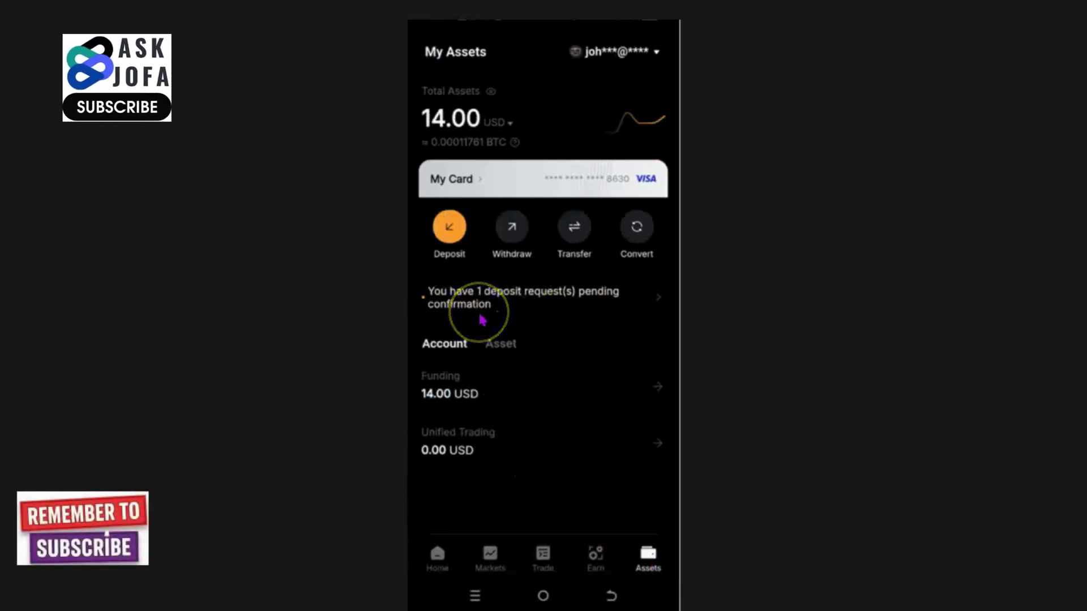
pyautogui.click(435, 566)
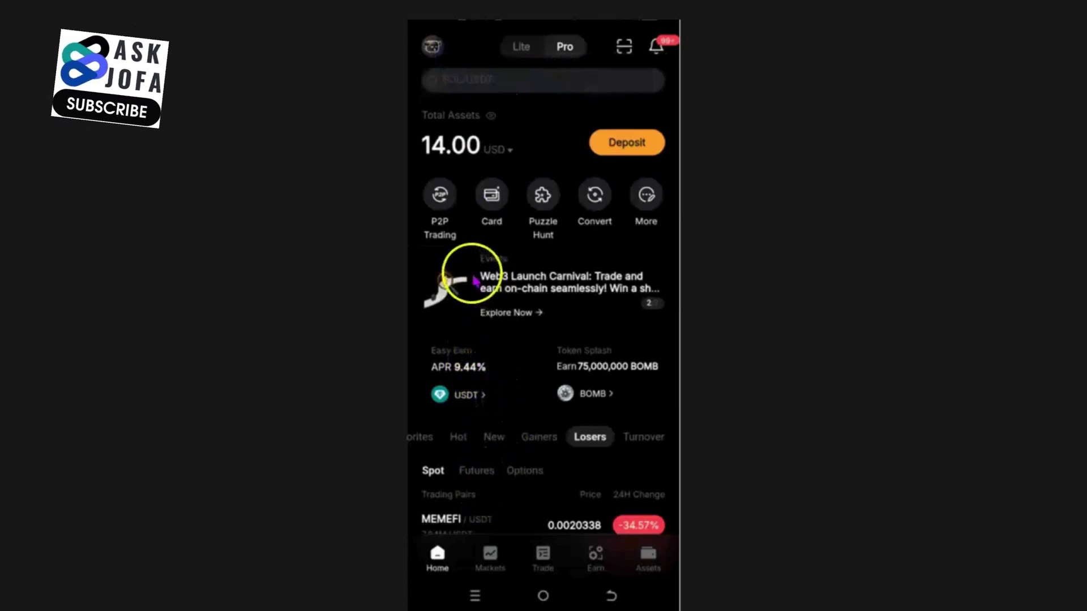
pyautogui.click(628, 566)
pyautogui.click(645, 566)
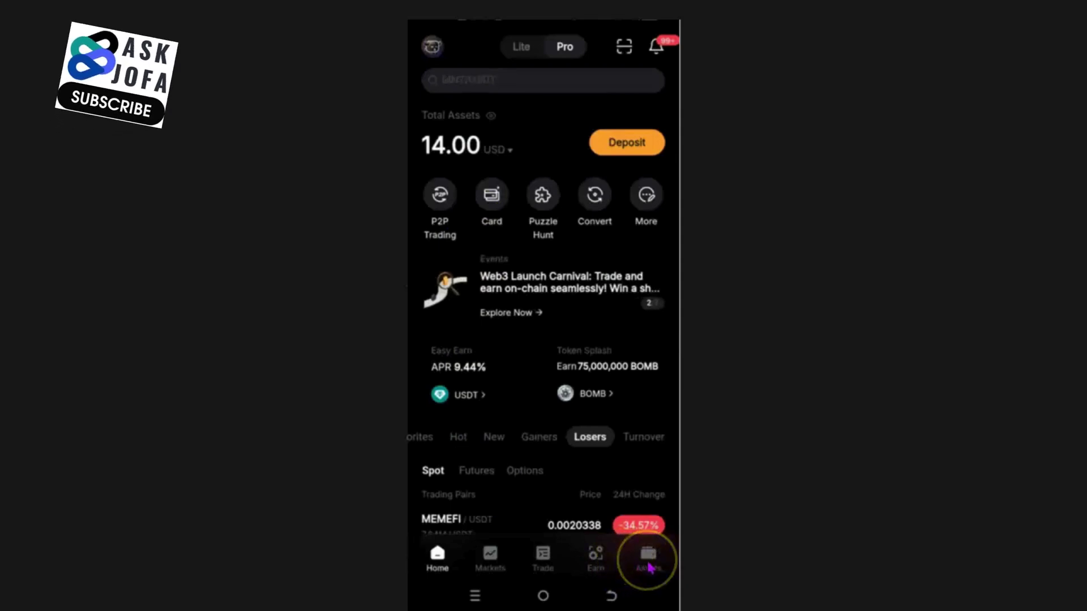
pyautogui.click(449, 340)
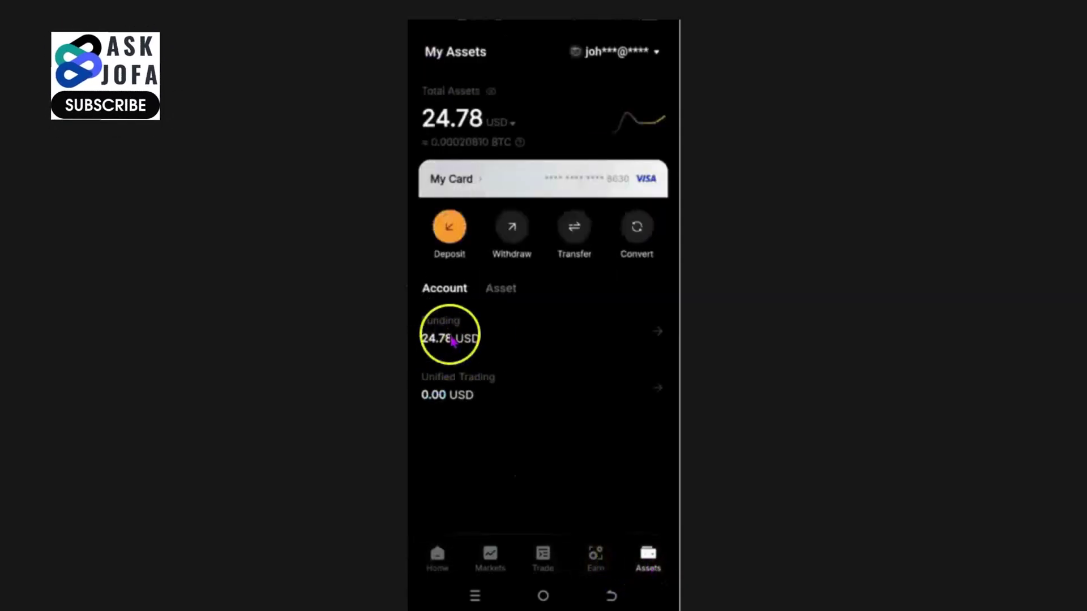
pyautogui.click(501, 290)
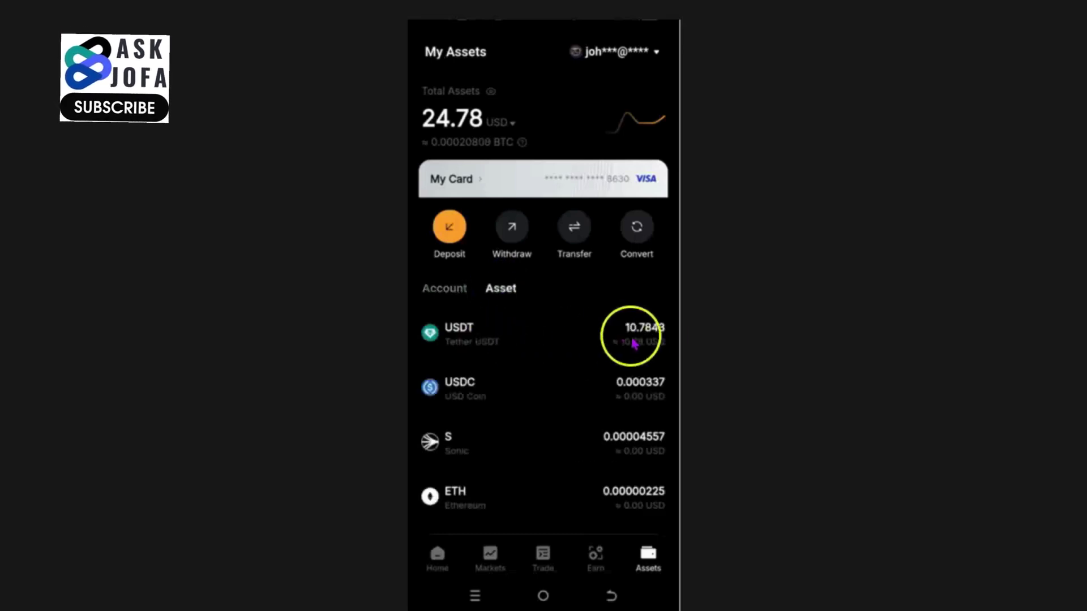